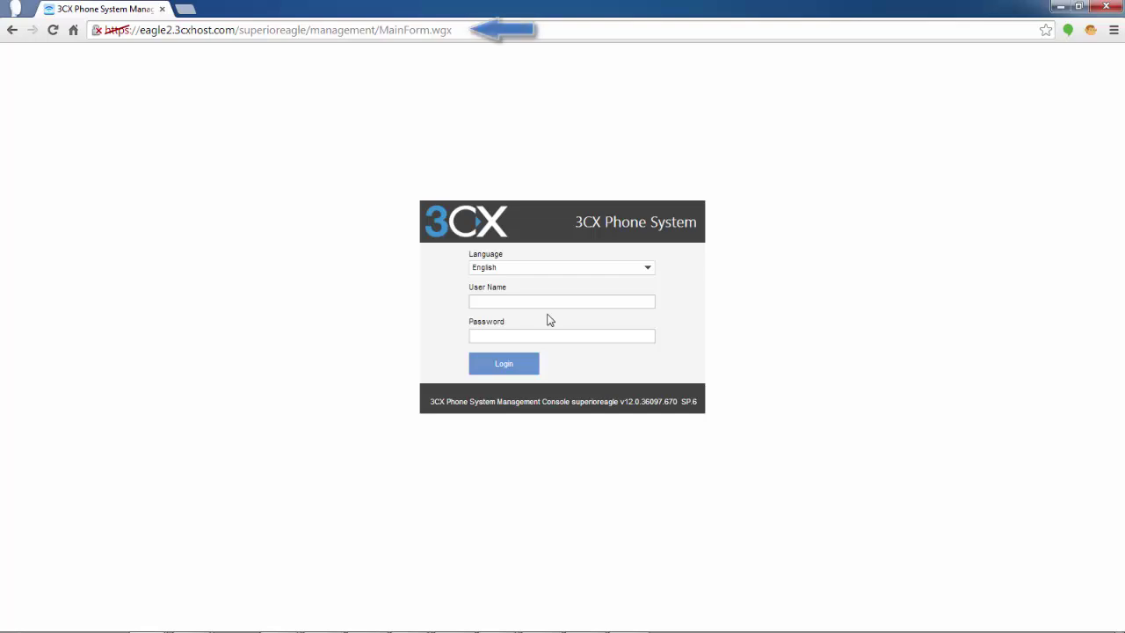
Log in with the console user name and password and show the Digital Receptionist list
type("101")
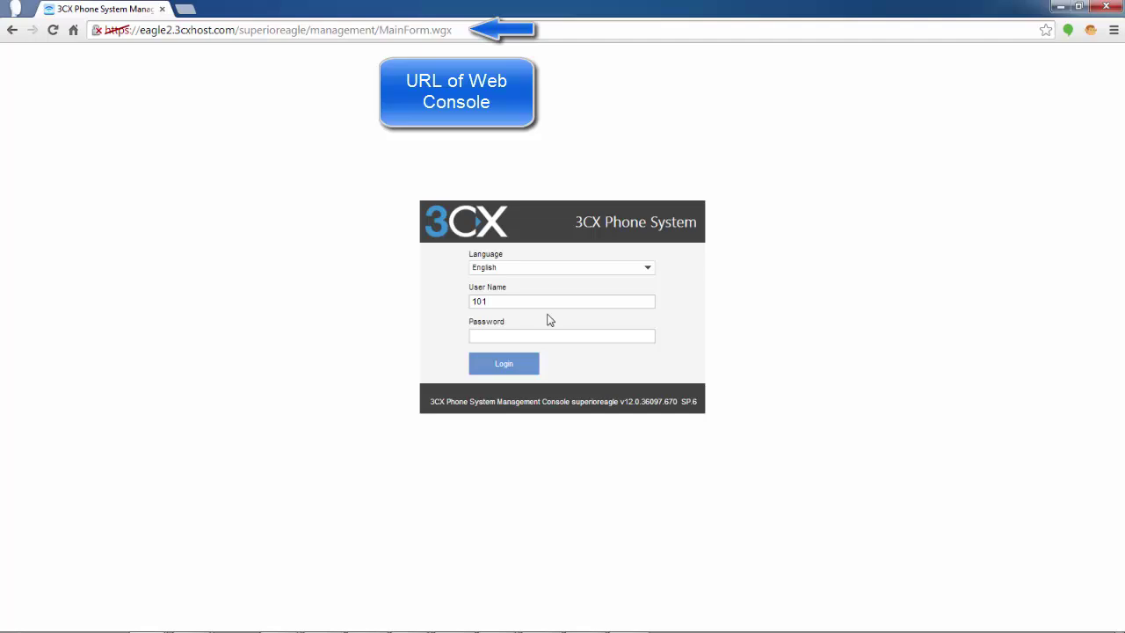
type("********")
left_click(504, 364)
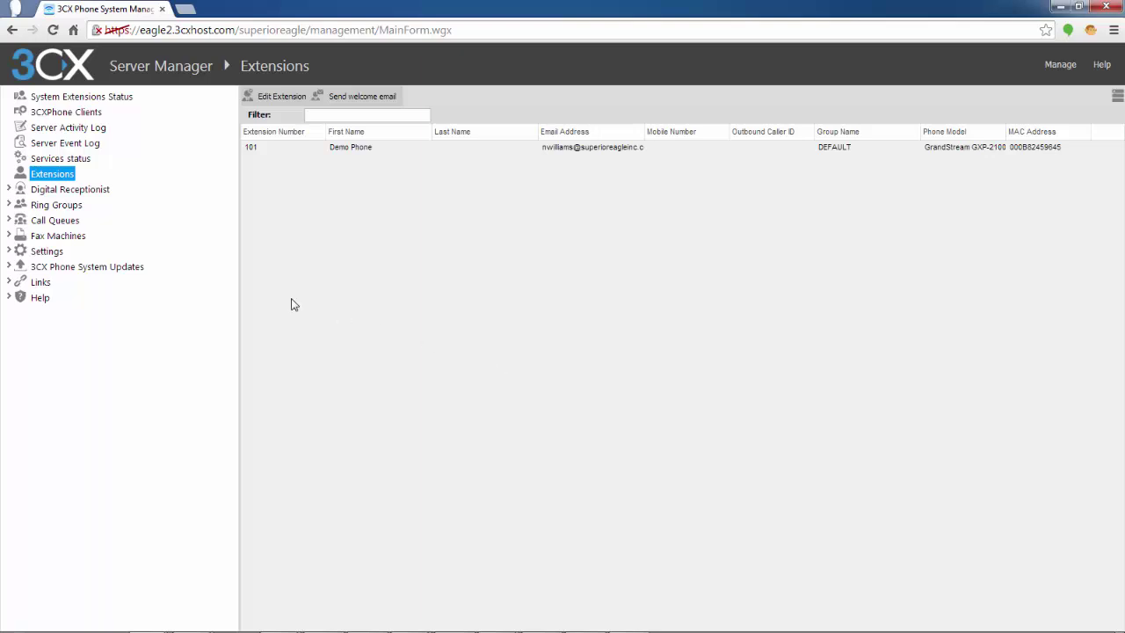
left_click(93, 195)
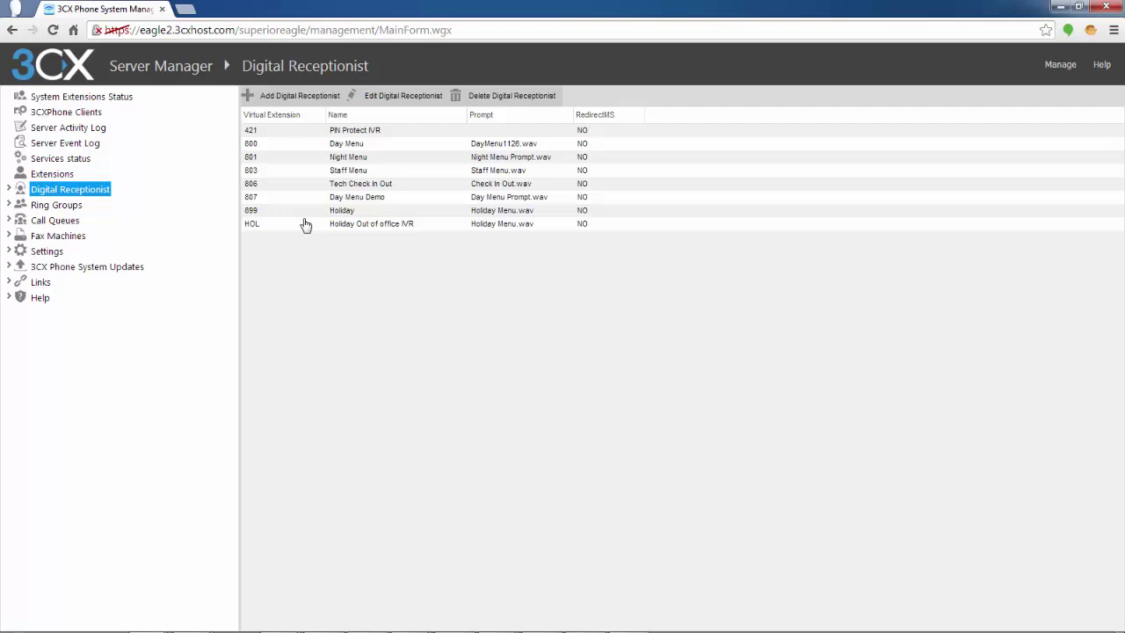
Open Day Menu Demo (extension 807) for editing and browse the stored prompt files without choosing one
left_click(367, 200)
double_click(367, 200)
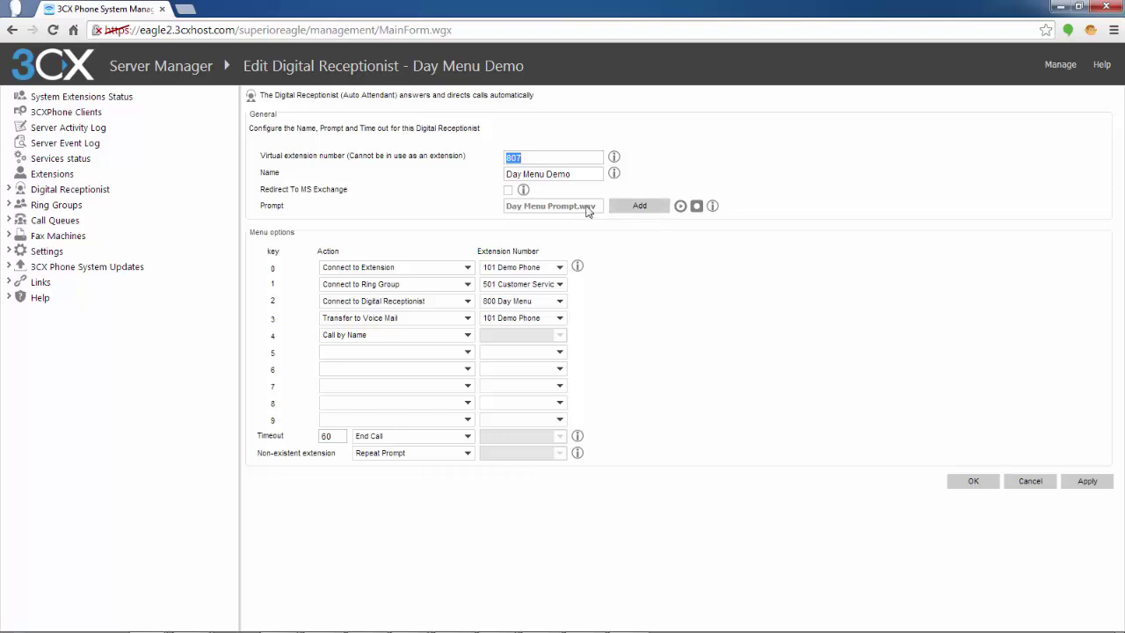
left_click(641, 208)
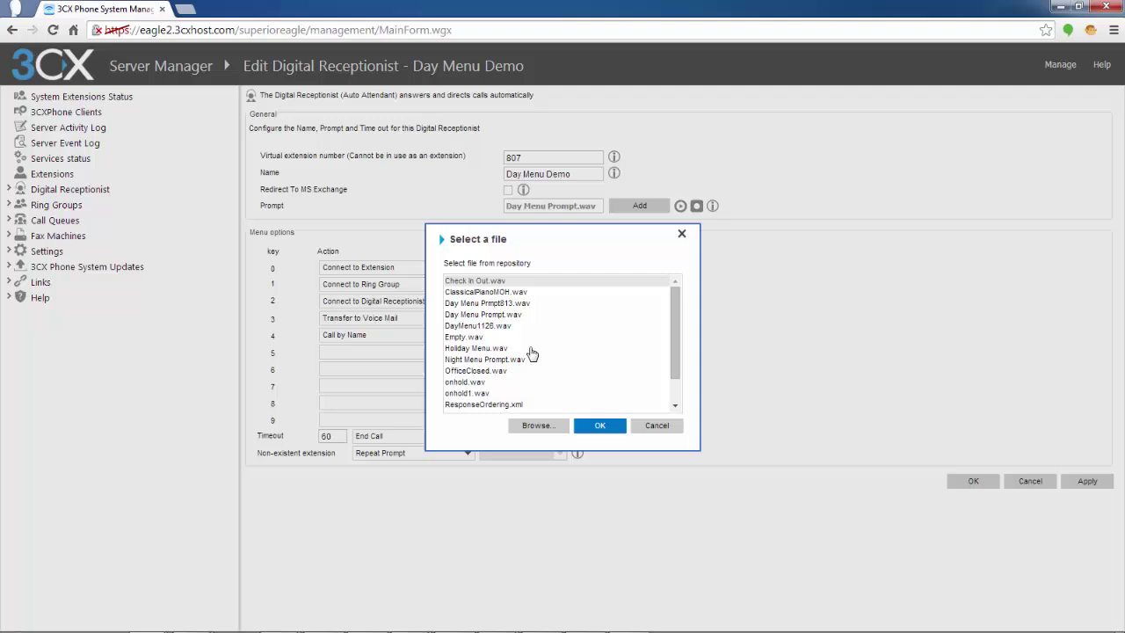
scroll(531, 364, "down", 1)
scroll(530, 380, "up", 1)
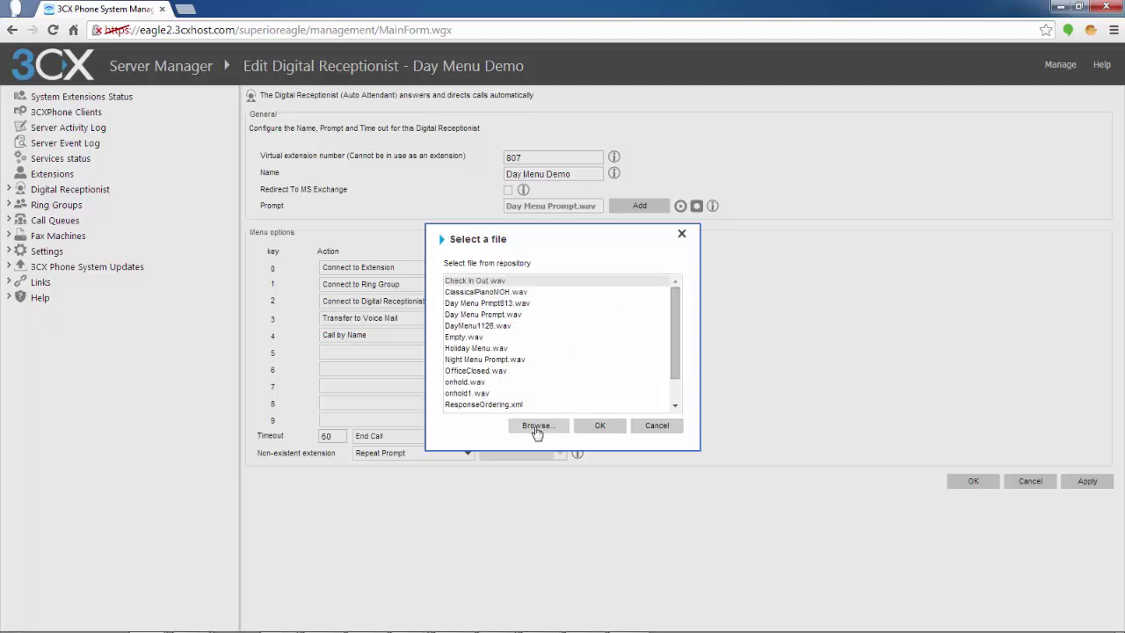
left_click(656, 426)
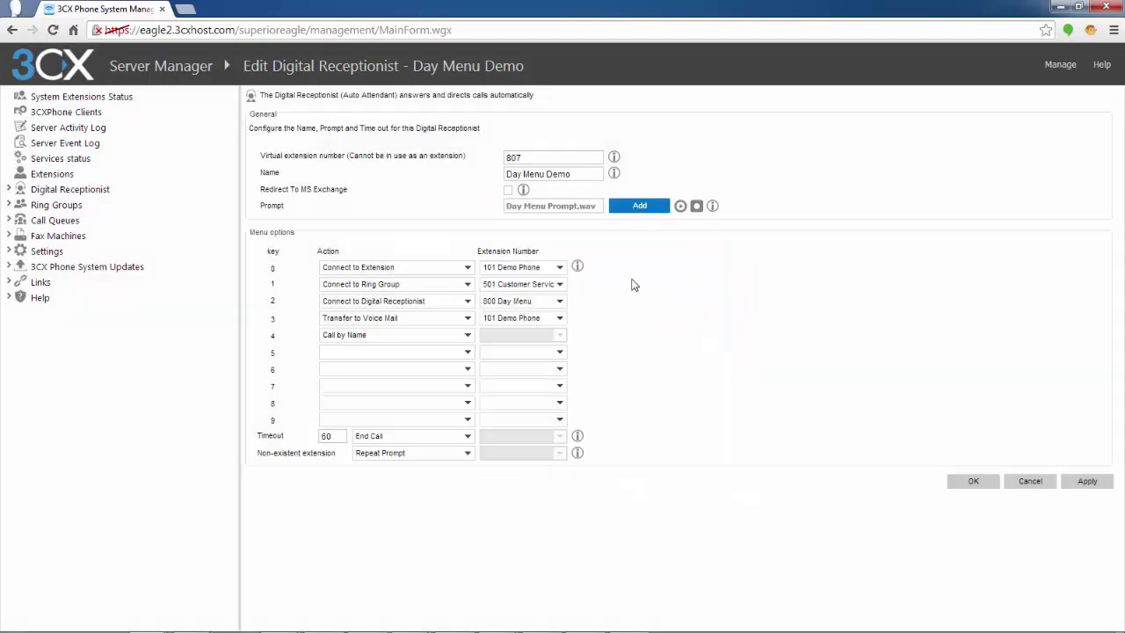
Request a new prompt recording named DayMenutest2, to be recorded by calling extension 752
left_click(697, 209)
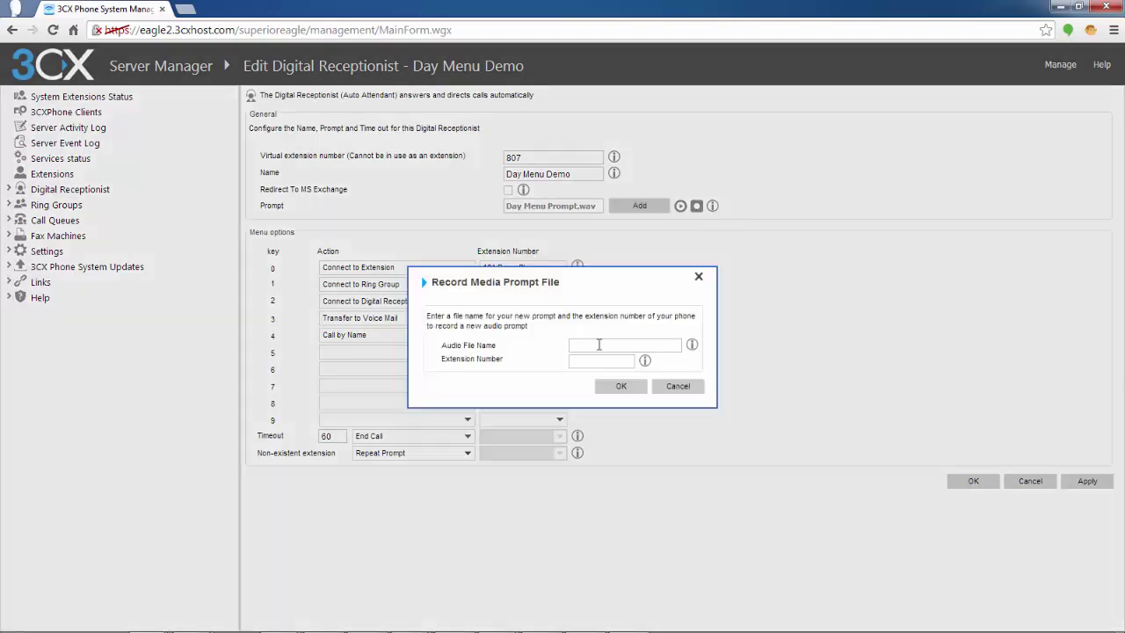
left_click(601, 343)
type("Day")
type("Menu")
type("test2")
left_click(602, 359)
type("752")
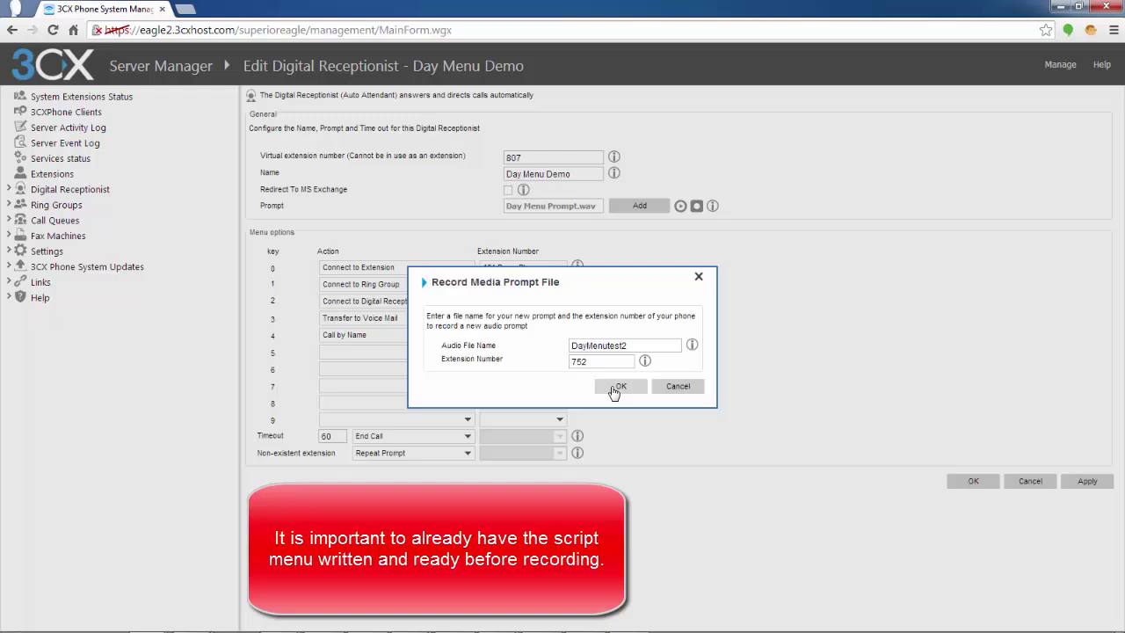
left_click(614, 392)
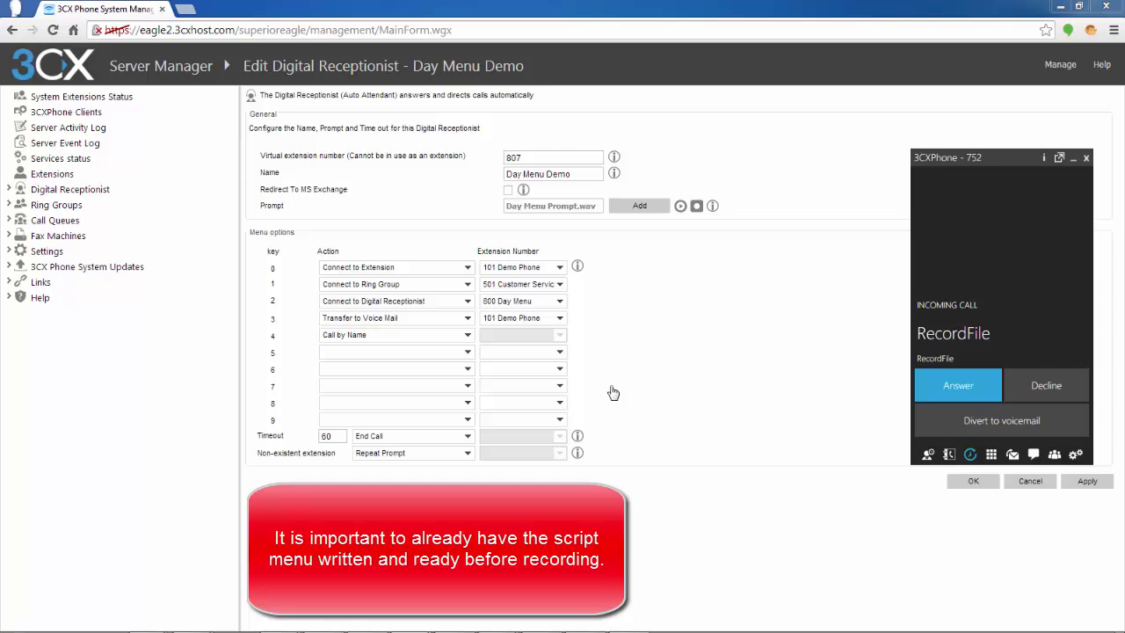
Answer the RecordFile call on 3CXPhone, record the prompt, and hang up after 48 seconds
left_click(953, 375)
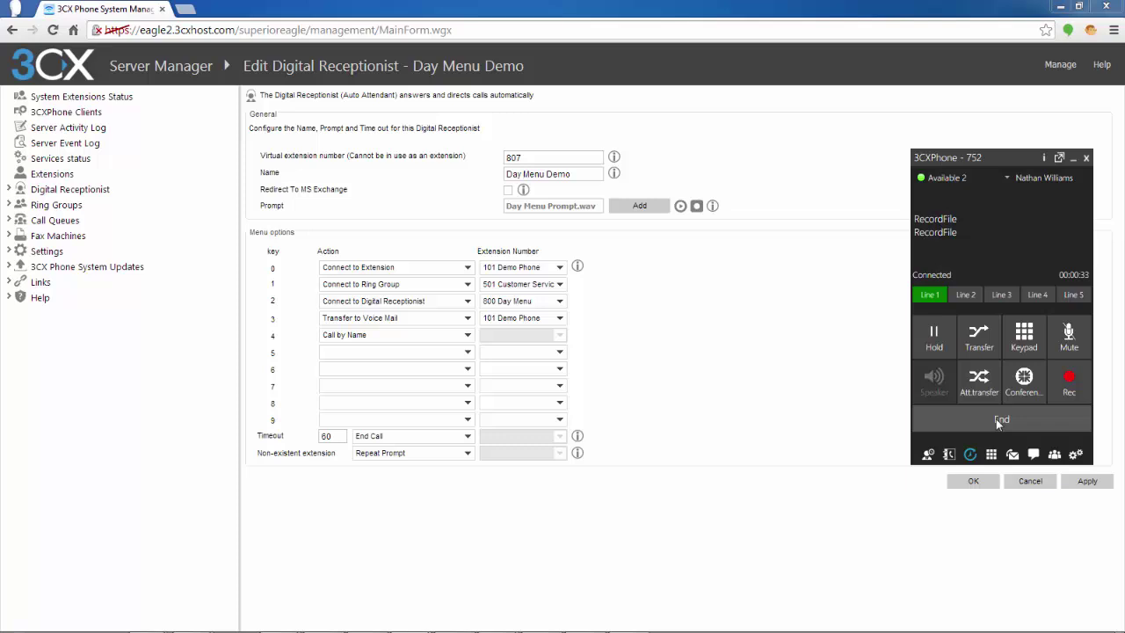
left_click(1020, 339)
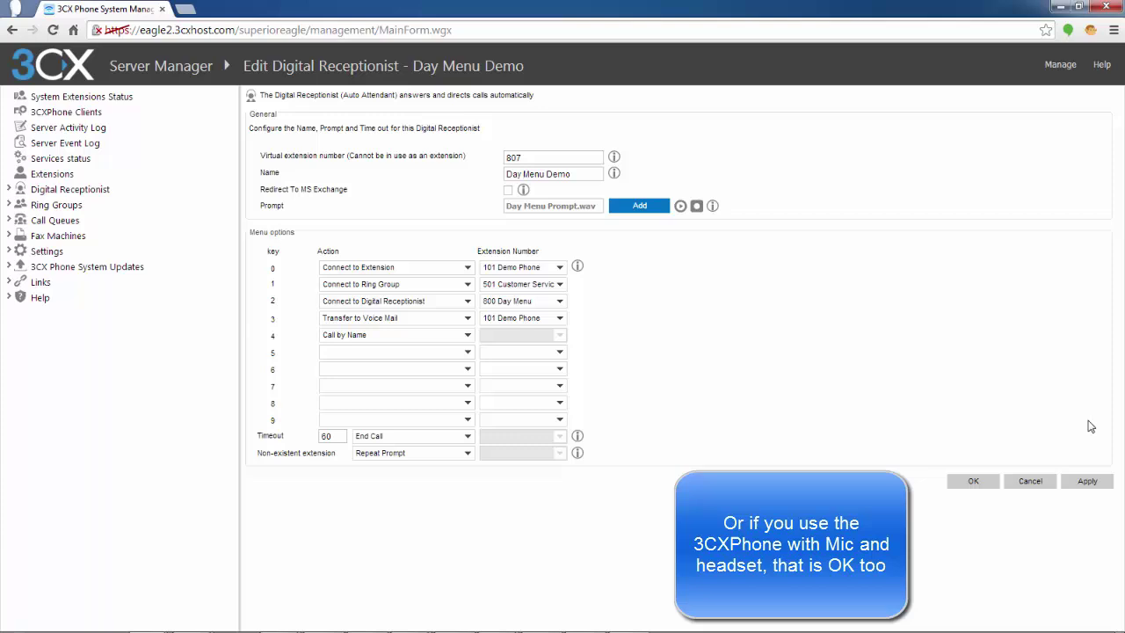
Select DayMenutest2.wav as Day Menu Demo's prompt, then apply and save the receptionist
left_click(1089, 486)
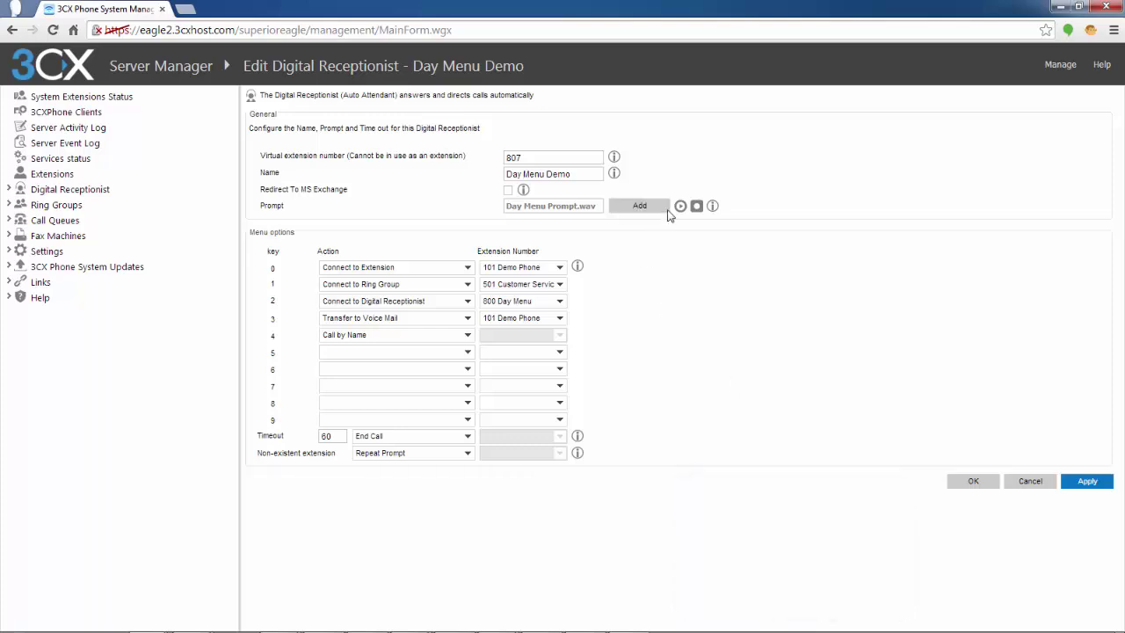
left_click(648, 208)
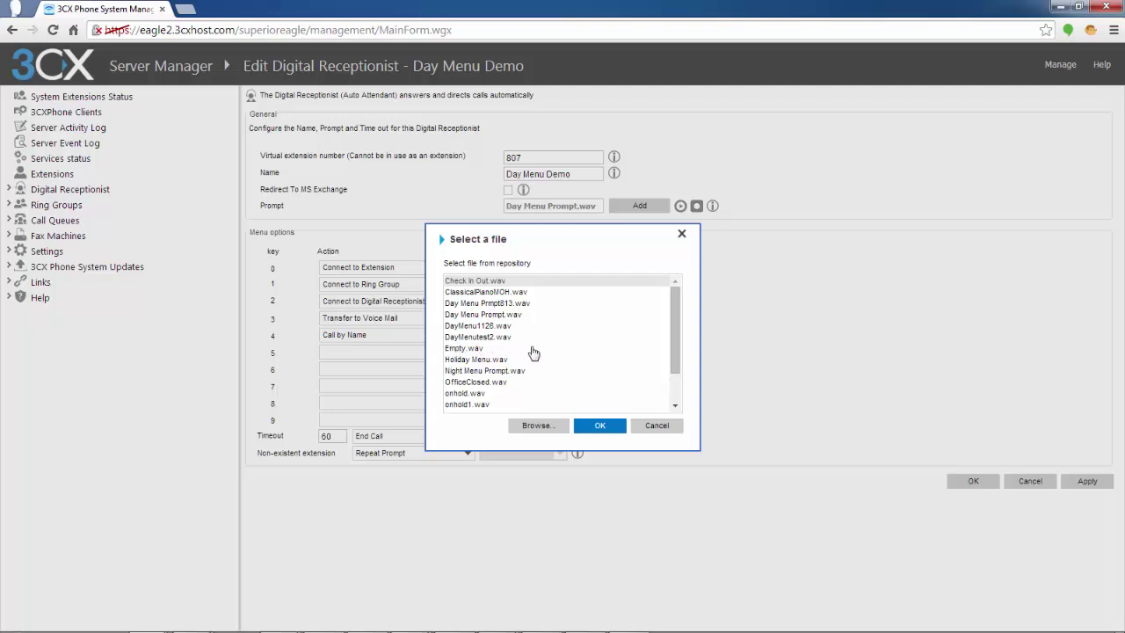
left_click(486, 340)
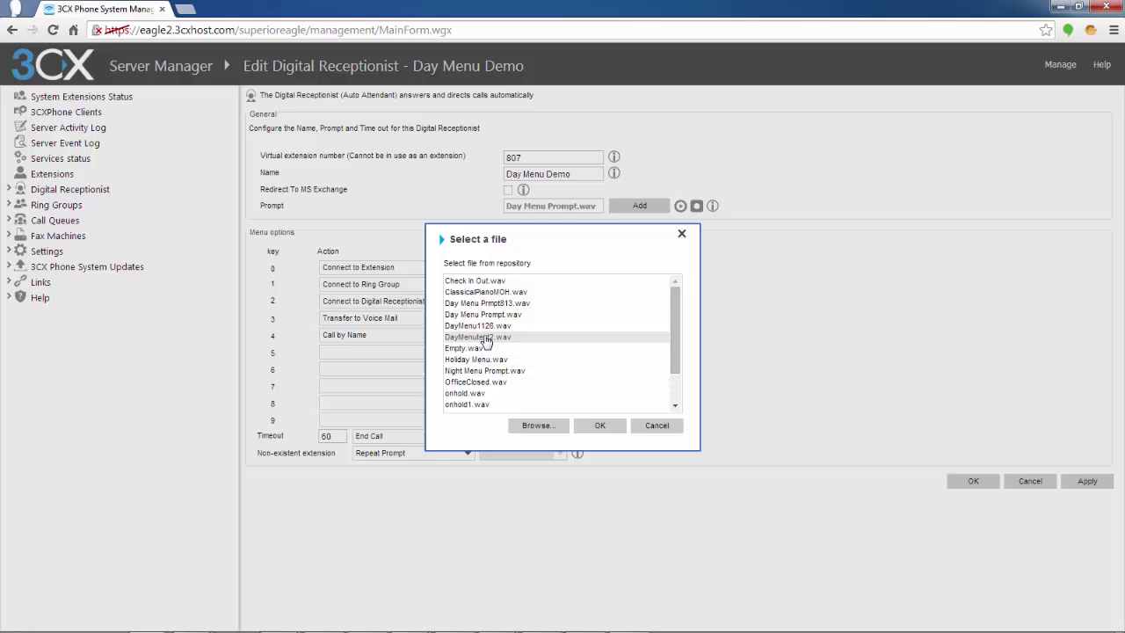
left_click(595, 429)
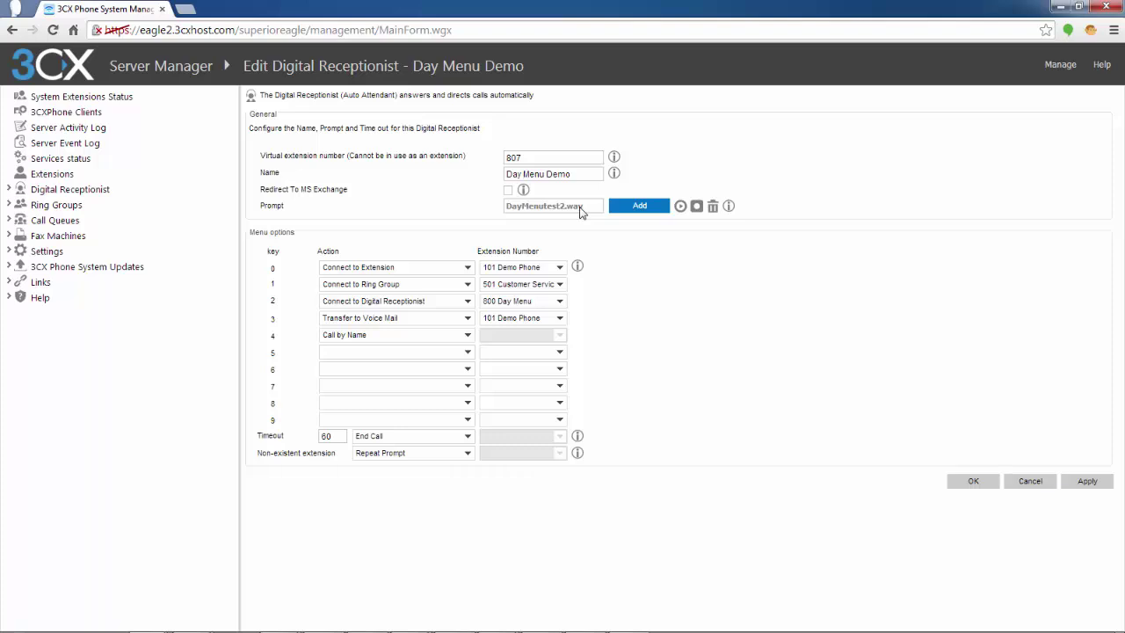
left_click(1088, 484)
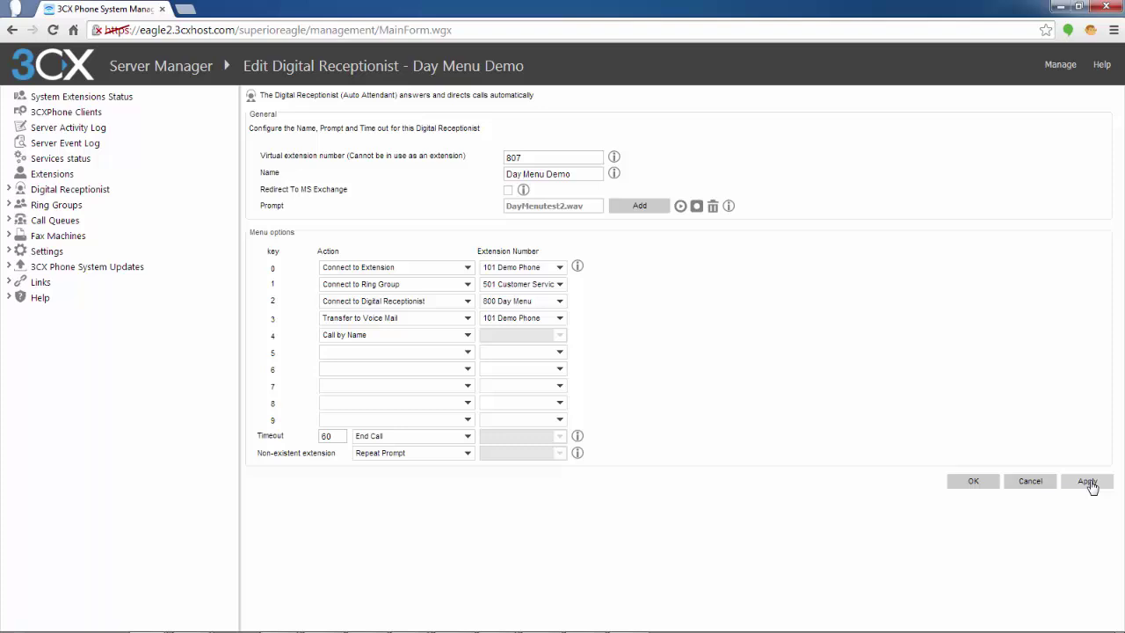
left_click(1088, 483)
Start a new receptionist at extension 808 named 'Night Men Test' and check the stored prompt files
left_click(975, 483)
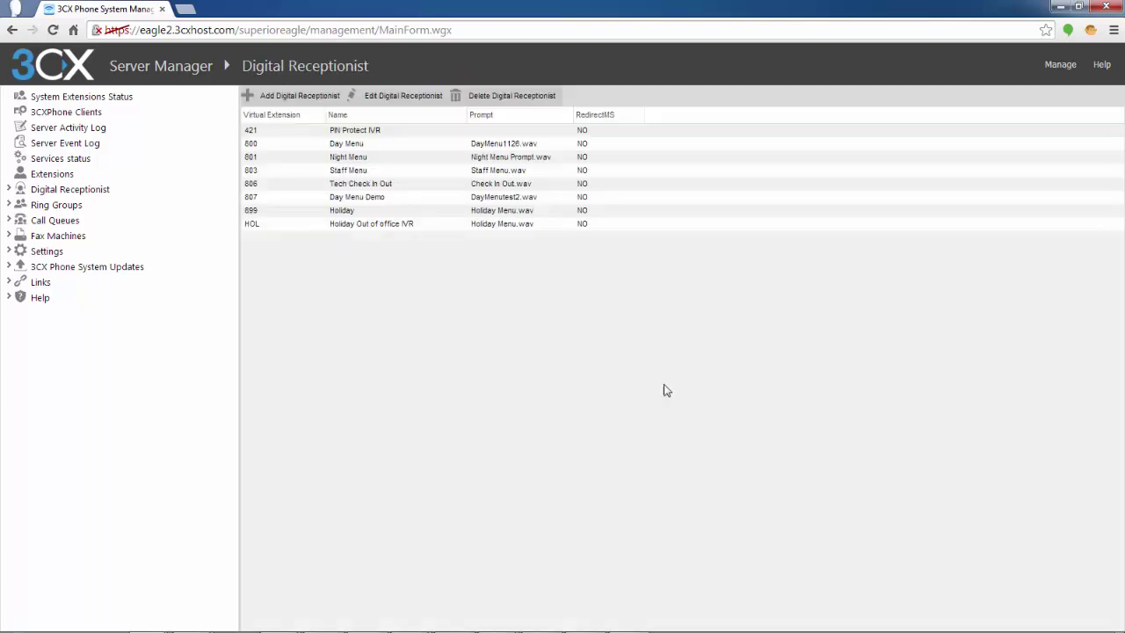
left_click(309, 100)
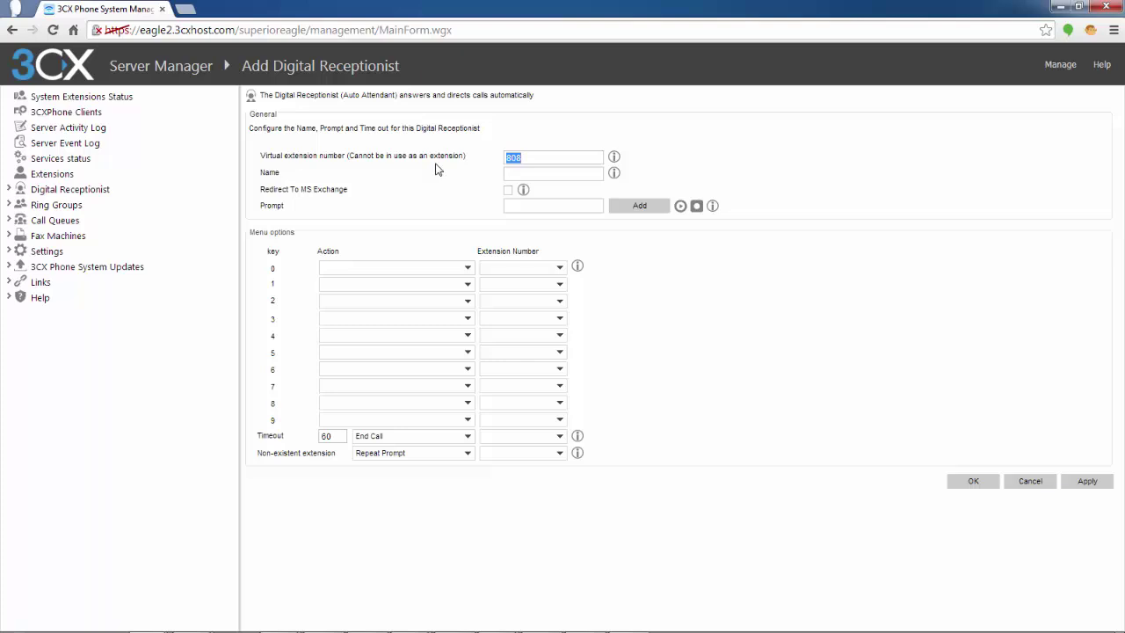
left_click(541, 173)
type("Night Men")
type(" Test")
left_click(641, 209)
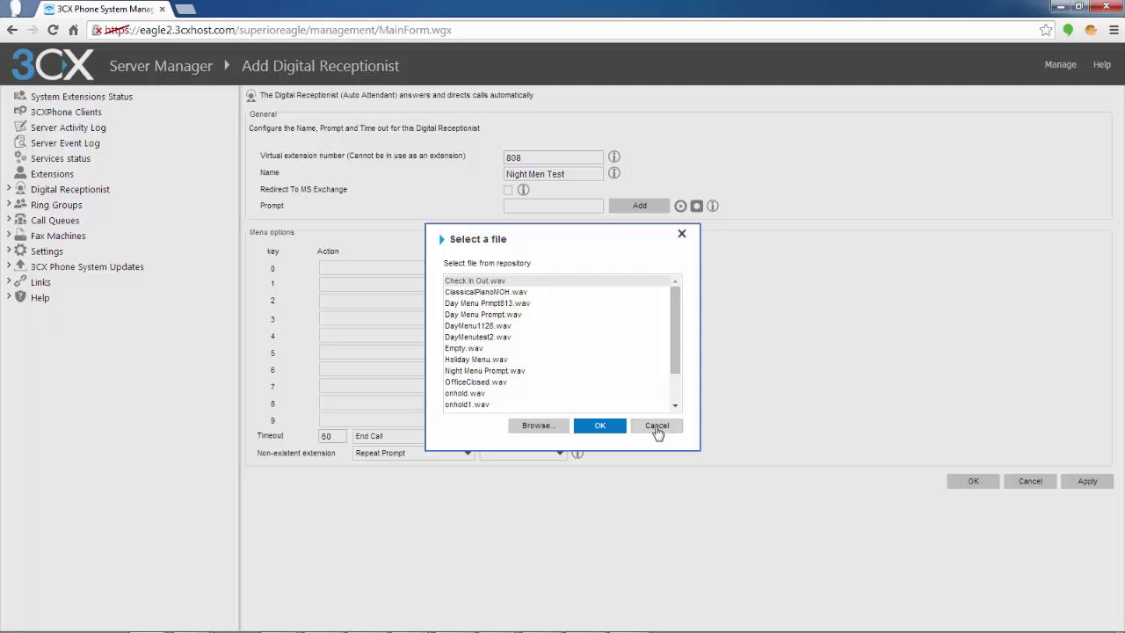
left_click(681, 234)
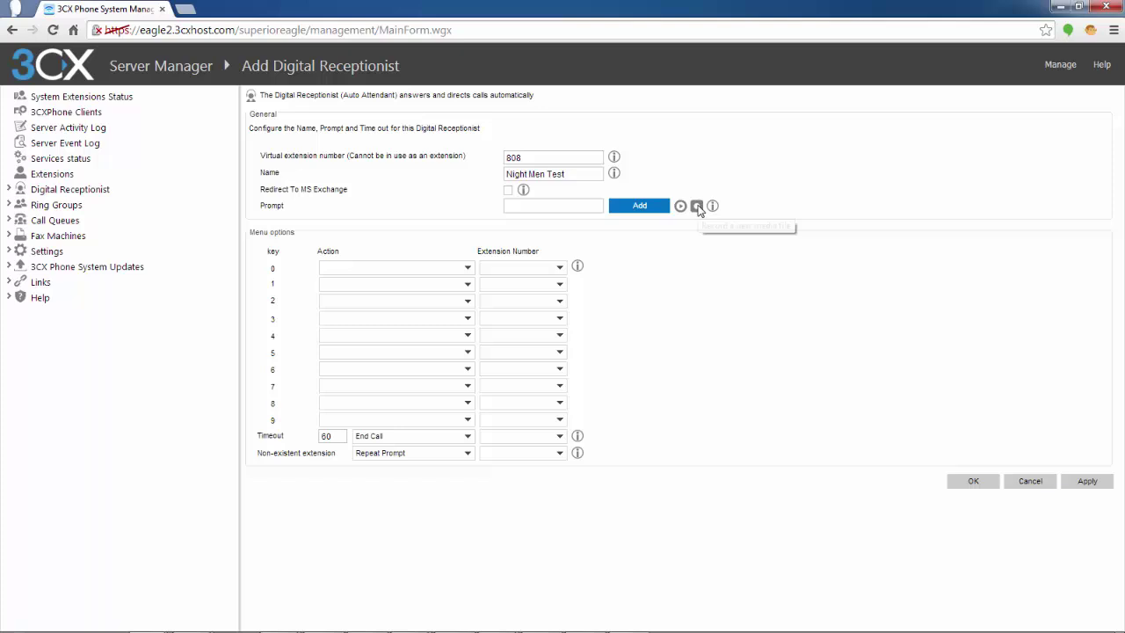
Request a prompt recording named 'Night Prmpt nEw' to be recorded via extension 752
left_click(698, 207)
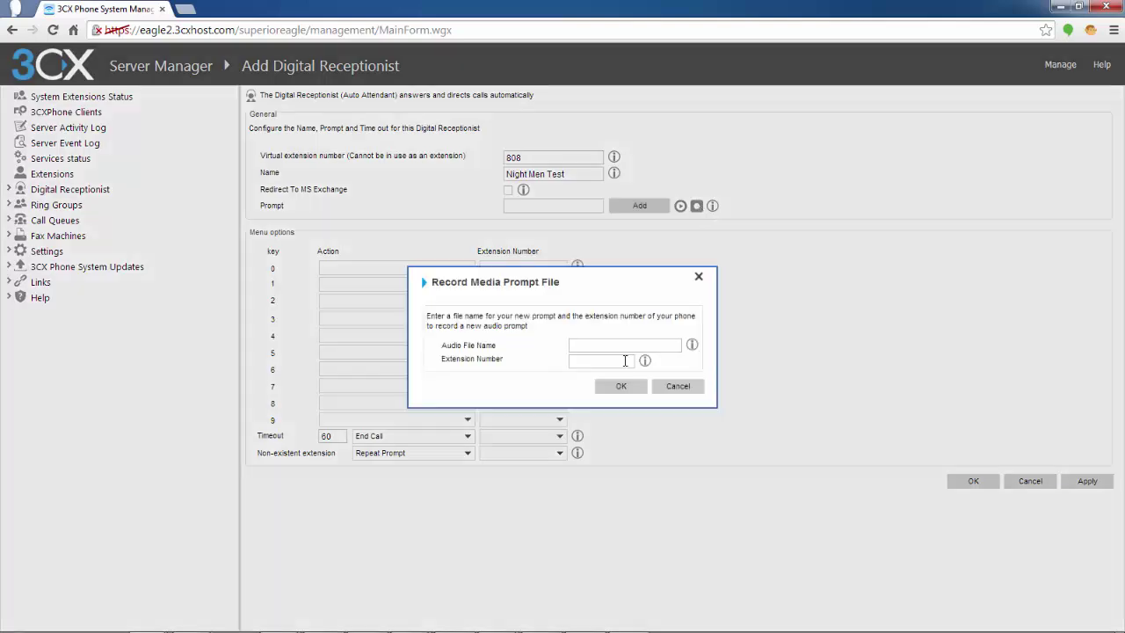
type("Night")
type(" Prmpt")
type(" nEw")
left_click(621, 360)
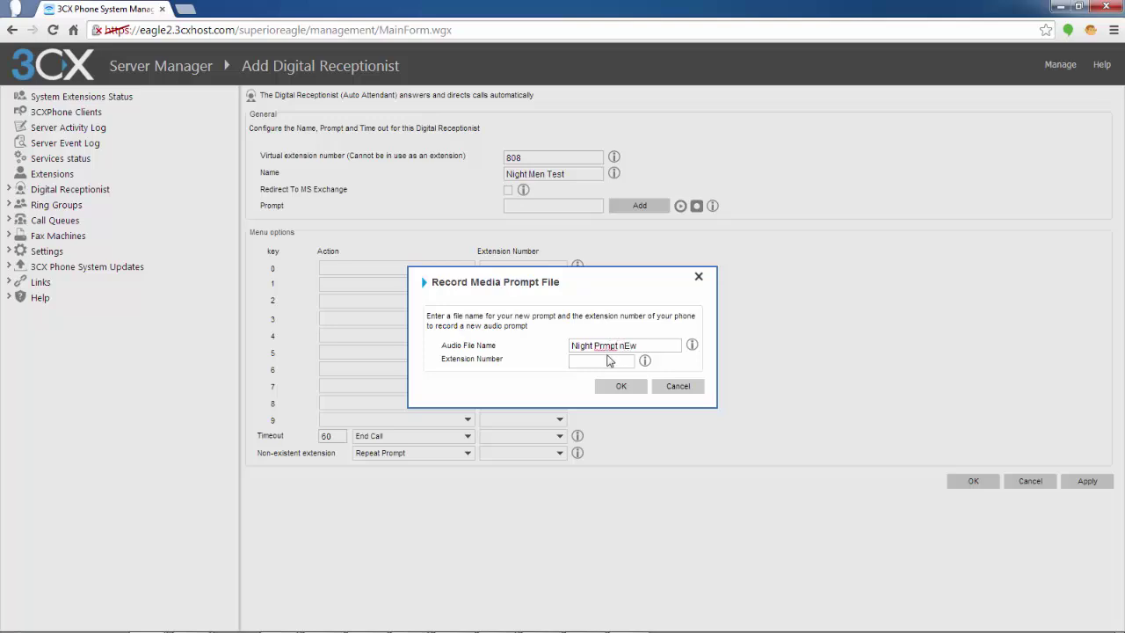
type("752")
left_click(627, 386)
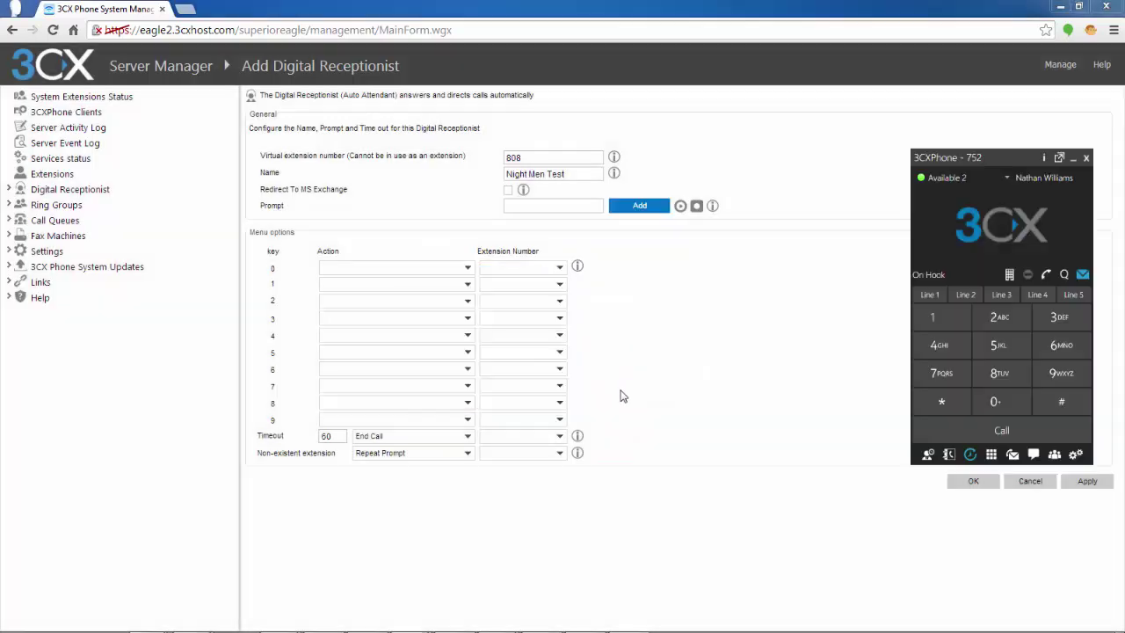
Answer the RecordFile call, record the prompt, hang up and close 3CXPhone
left_click(982, 391)
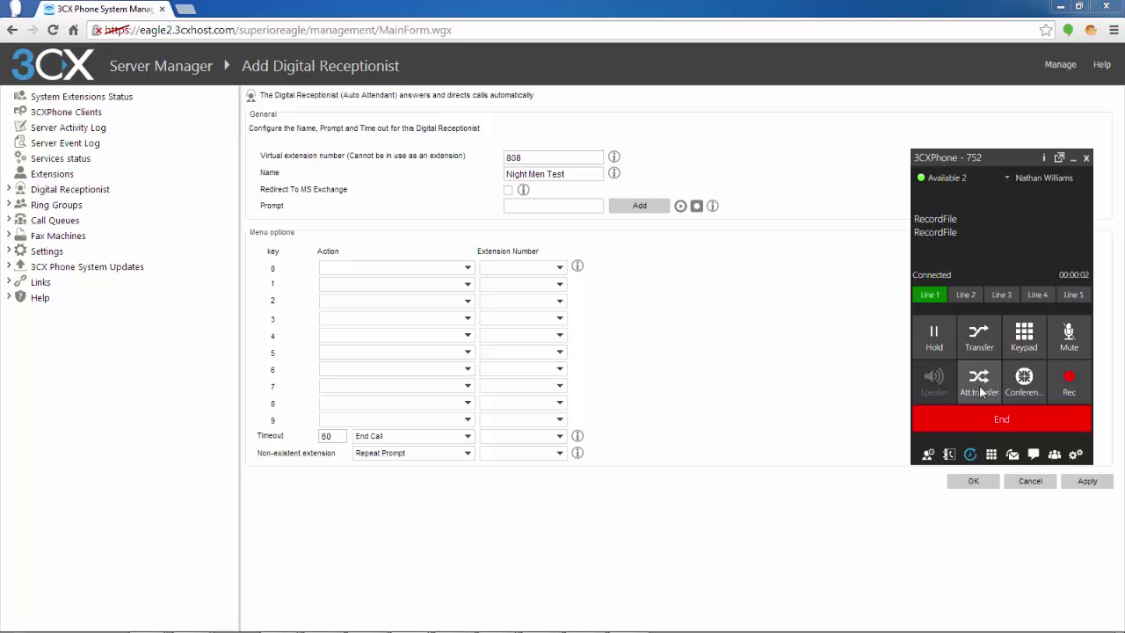
left_click(1023, 341)
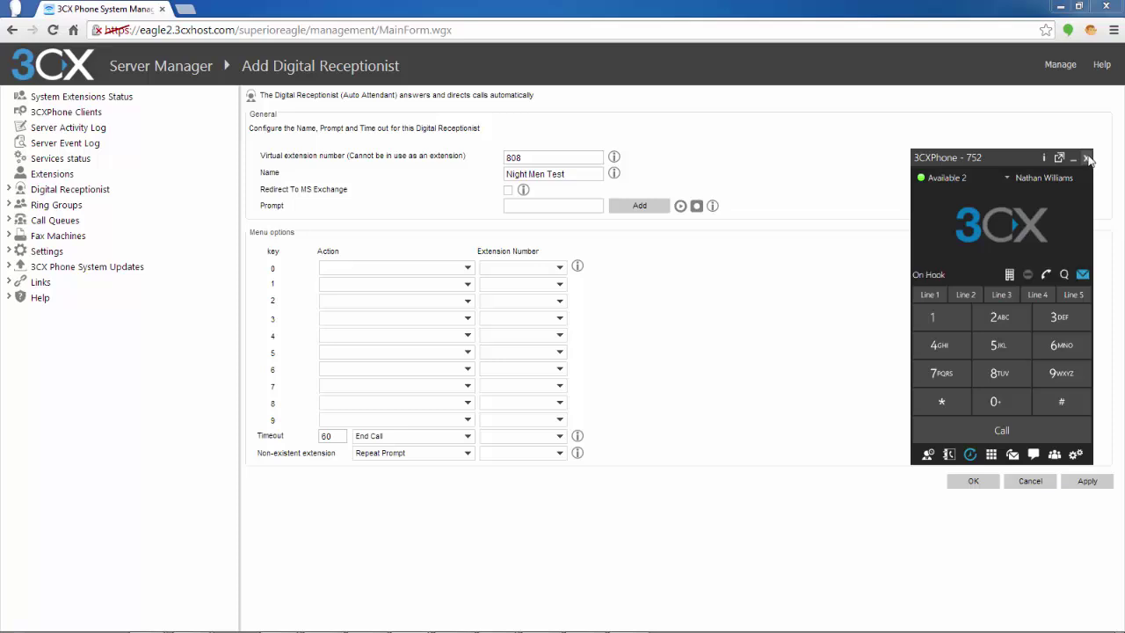
left_click(1088, 158)
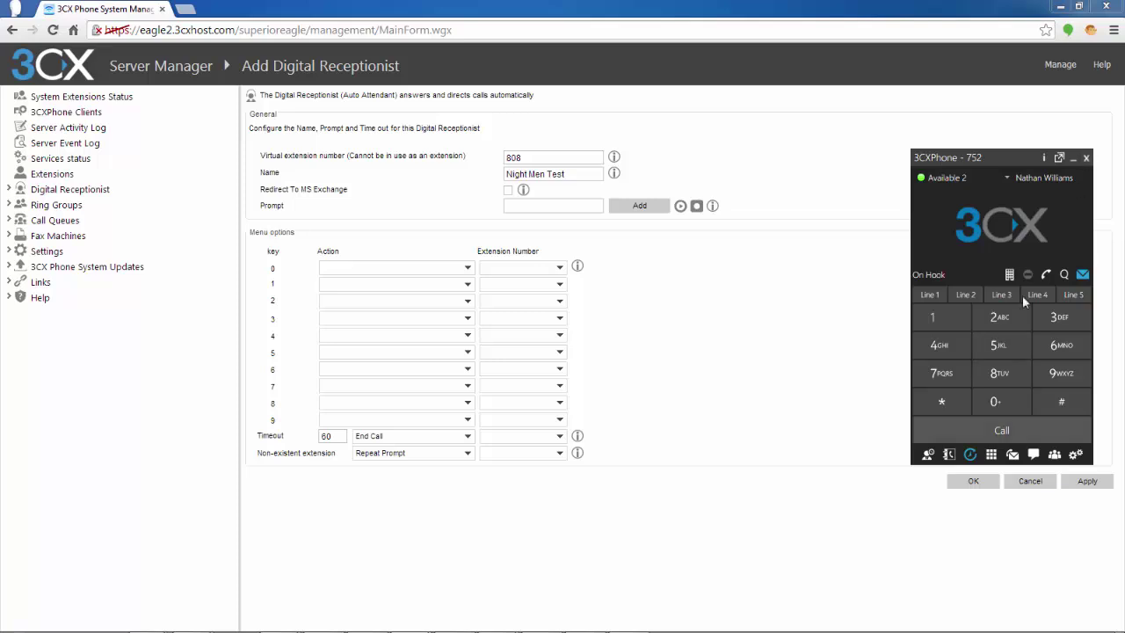
Set Night Prmpt nEw.wav as Night Men Test's prompt, leaving key 0's action unchanged
left_click(1072, 481)
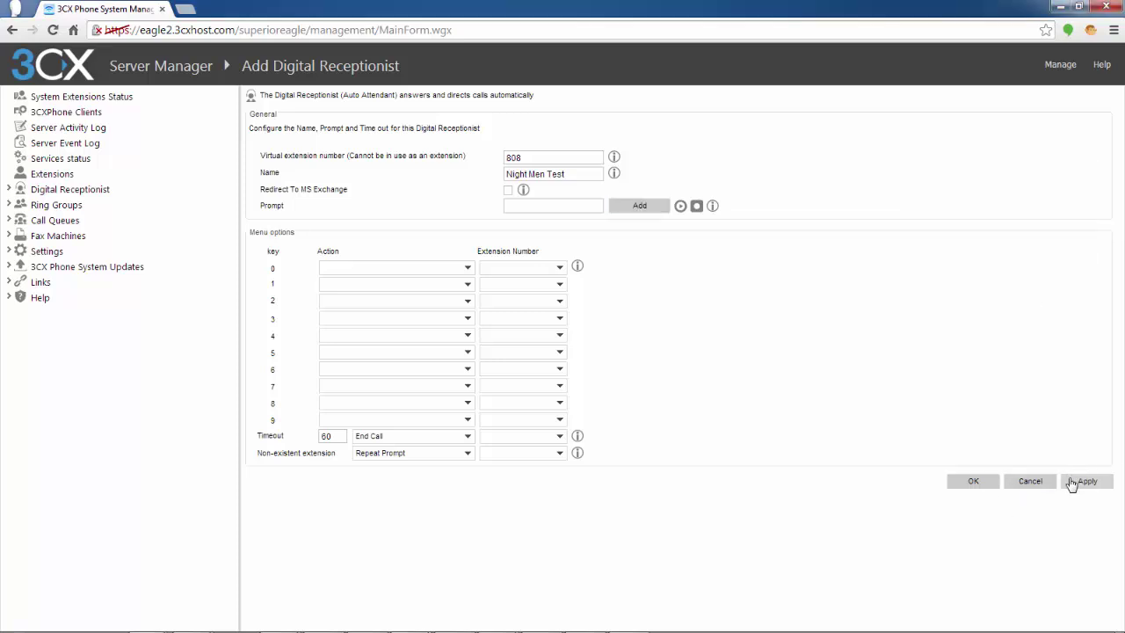
left_click(640, 209)
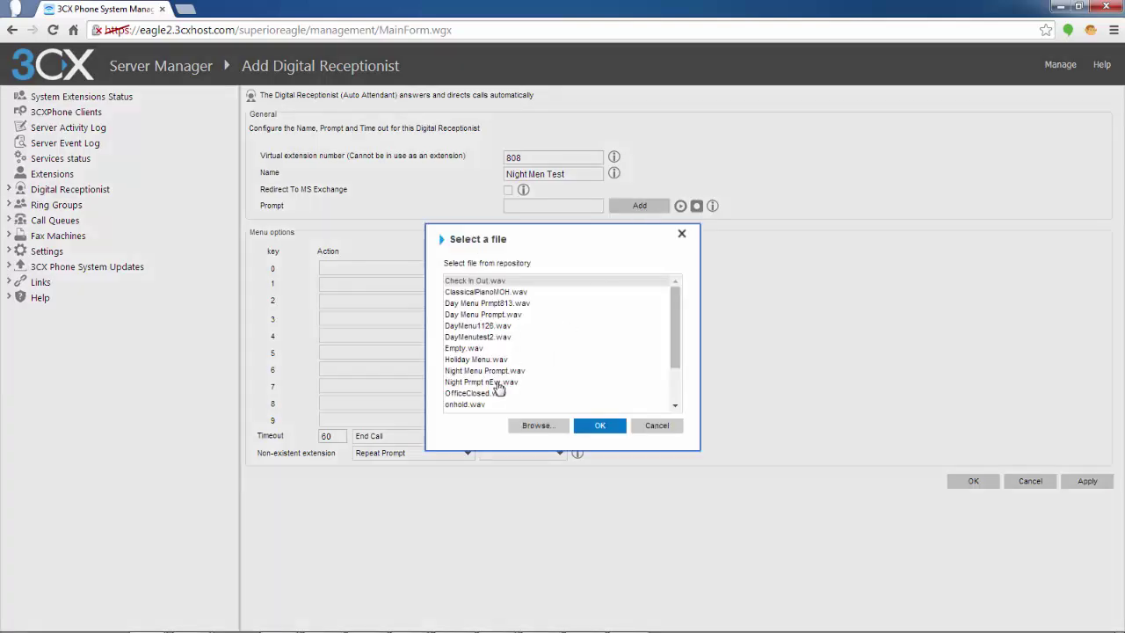
left_click(478, 389)
left_click(476, 383)
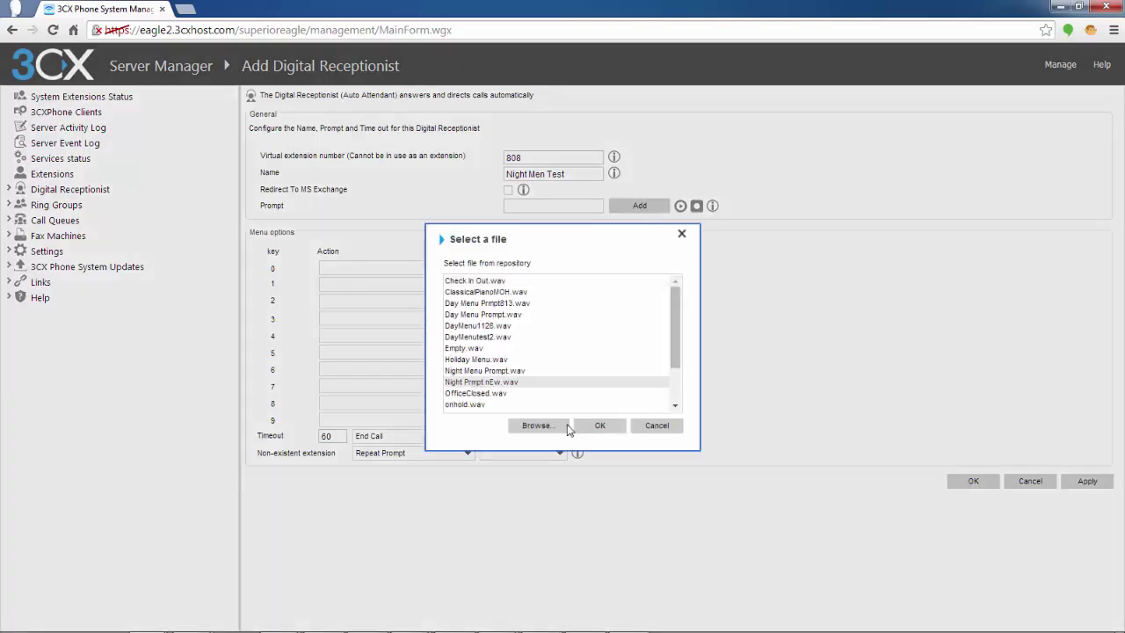
left_click(598, 425)
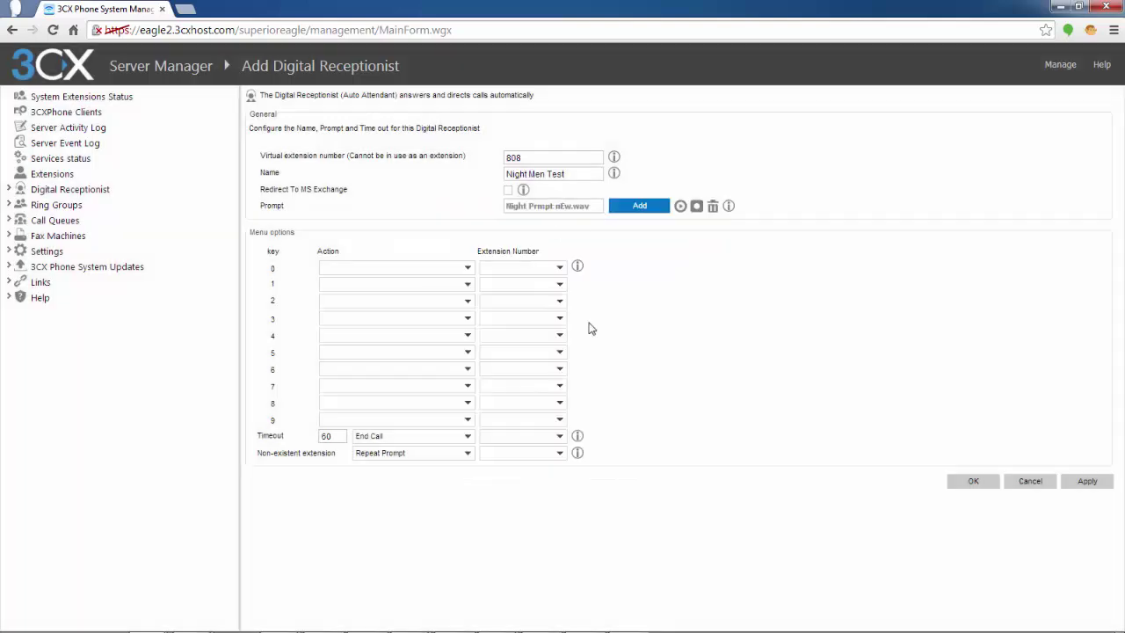
left_click(467, 268)
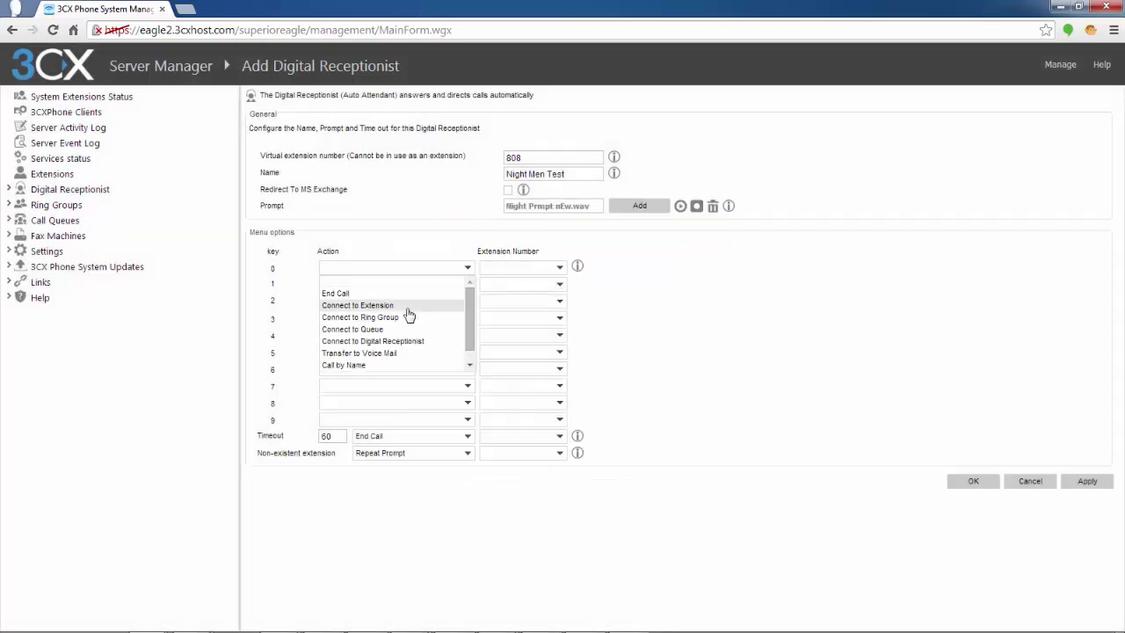
left_click(432, 247)
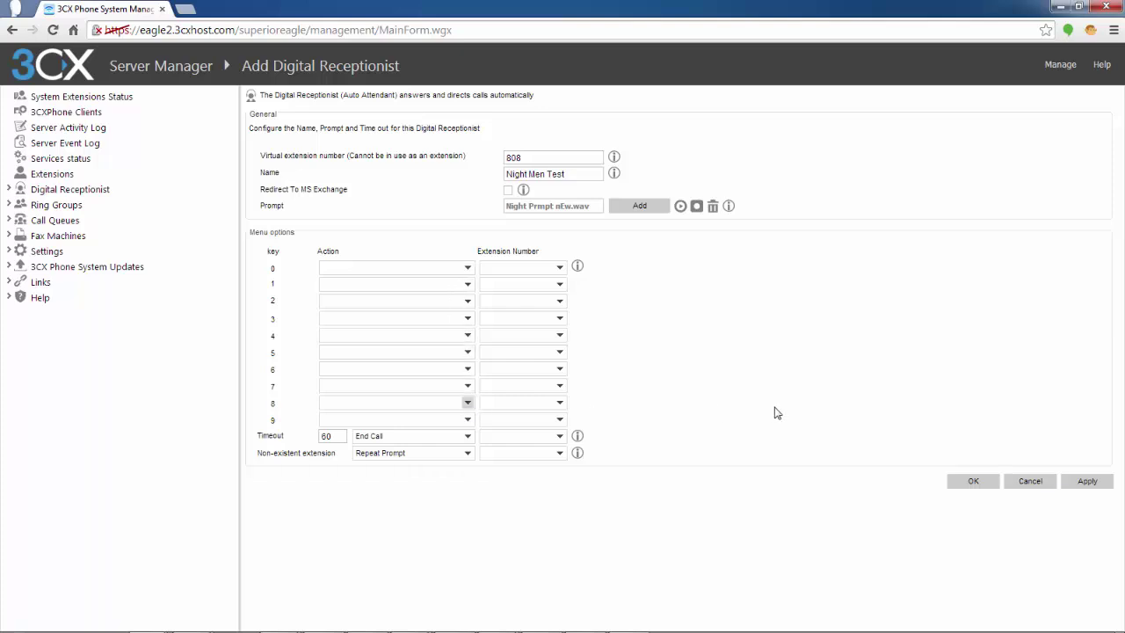
left_click(974, 484)
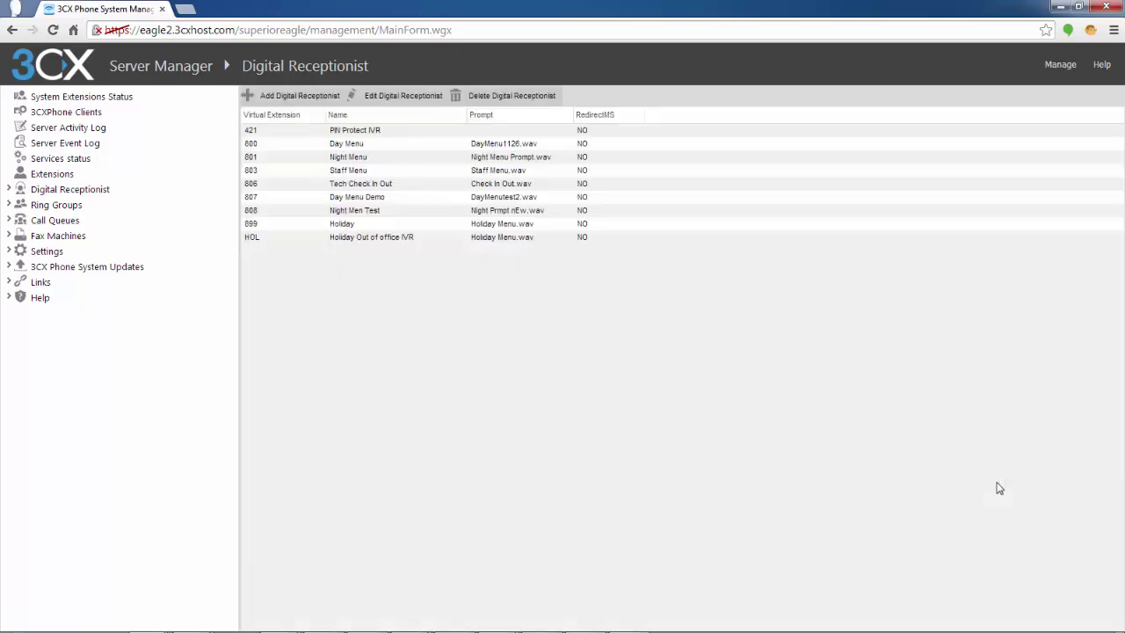